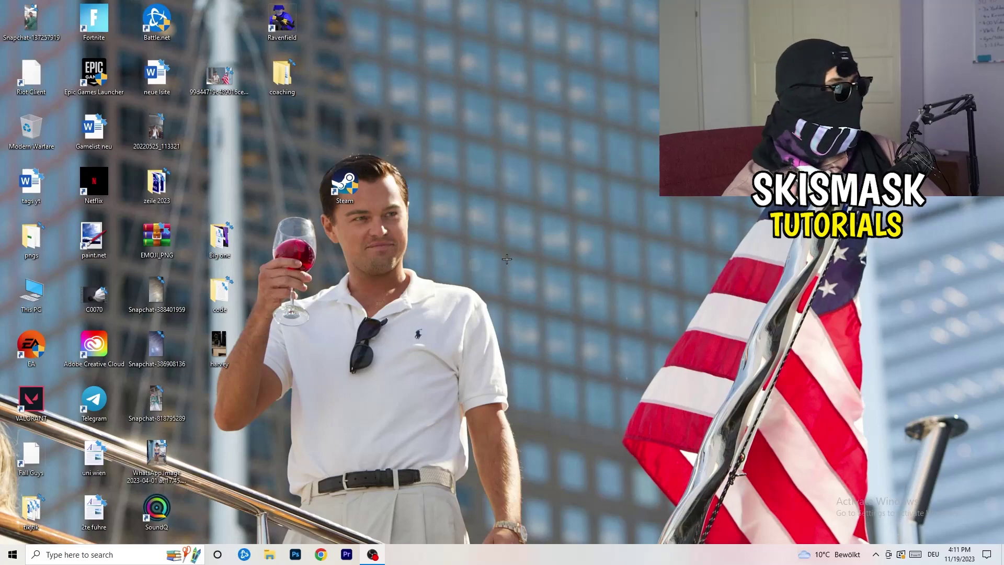
Step: Launch NVIDIA Control Panel from the desktop shortcut menu, opening on Adjust Image Settings with Preview
right_click(493, 231)
right_click(574, 169)
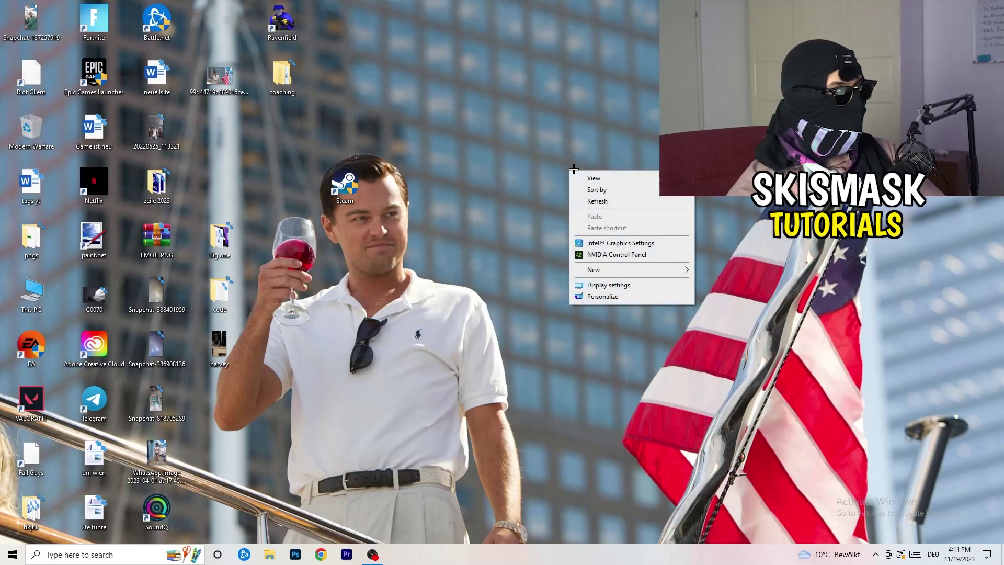
left_click(627, 253)
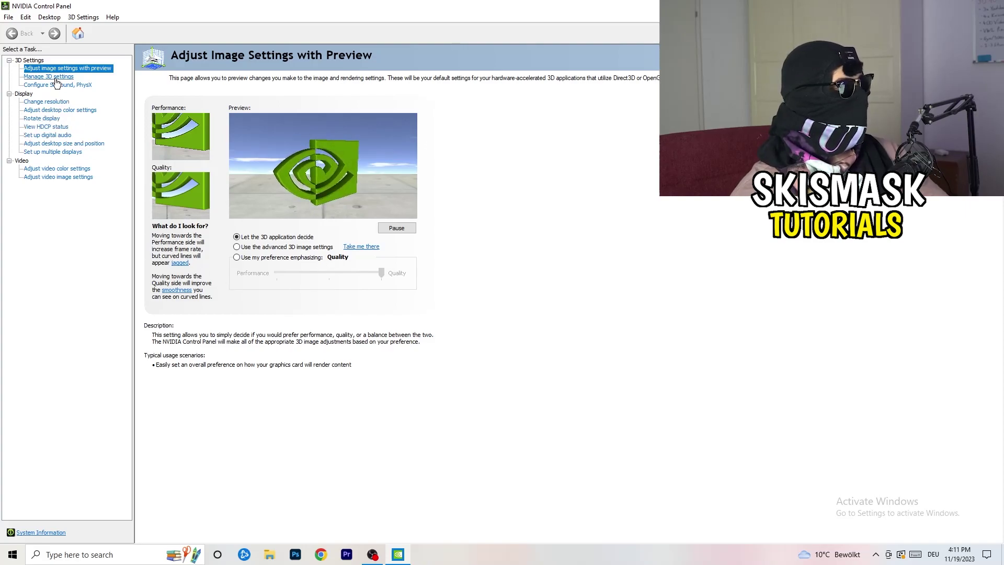
Step: Confirm Change Resolution shows 1920 × 1080 native, then close NVIDIA Control Panel
left_click(38, 102)
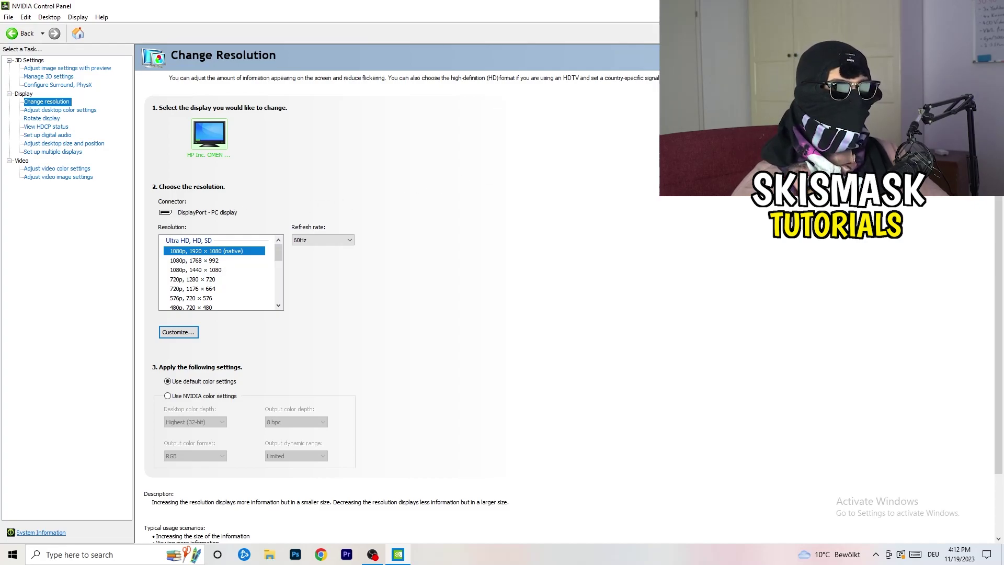
key("alt+F4")
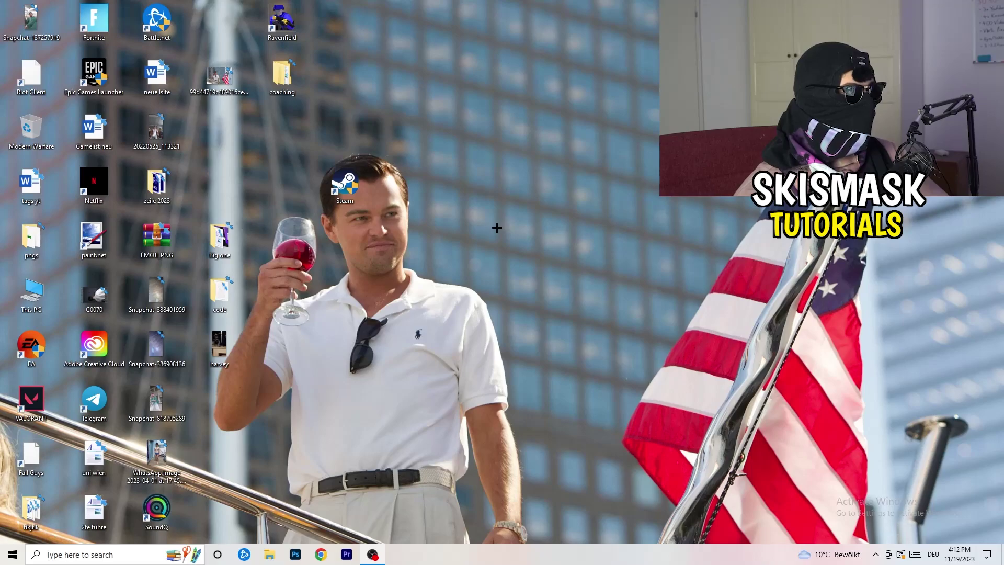
Step: Open Windows Settings to the System Display page
left_click(12, 554)
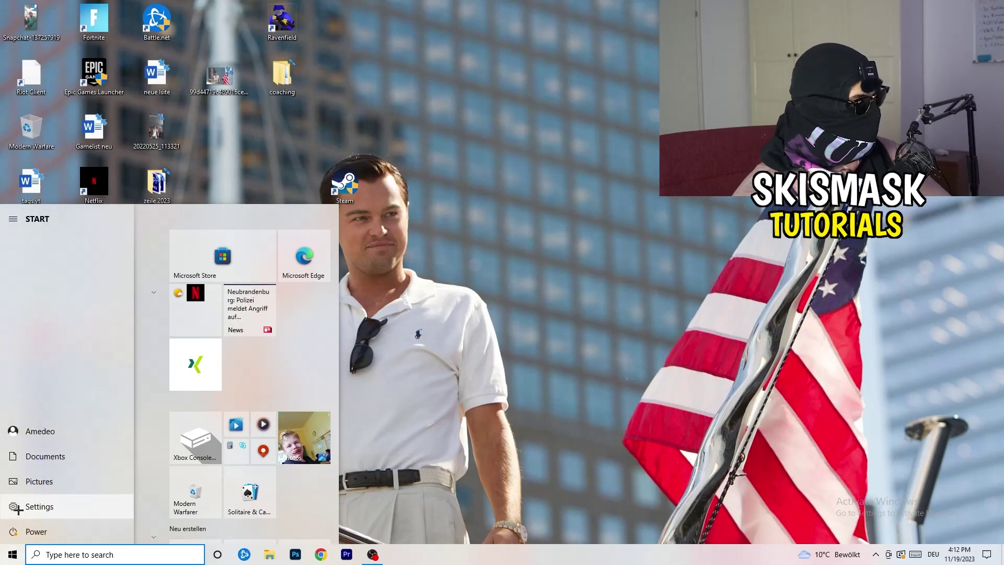
left_click(18, 507)
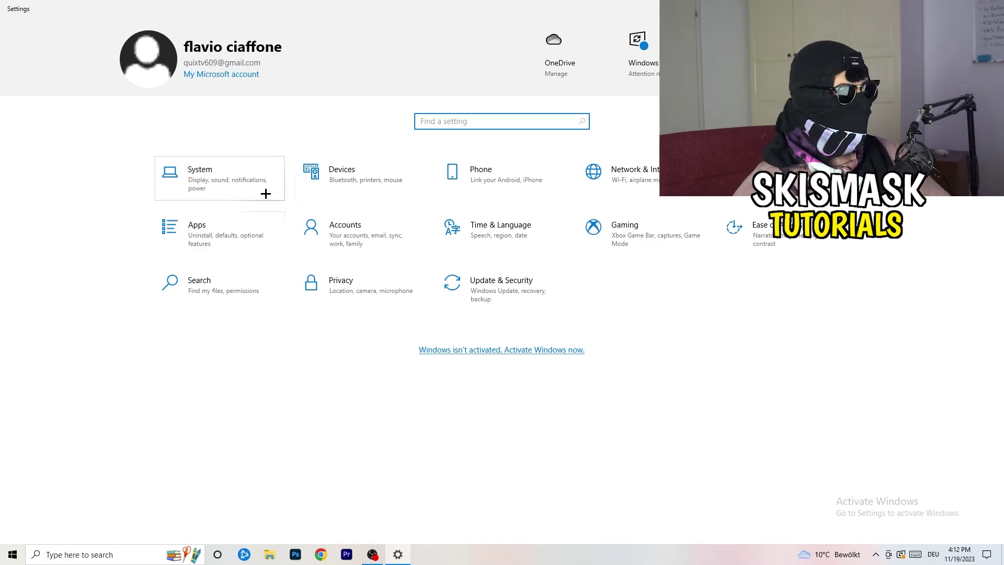
left_click(244, 180)
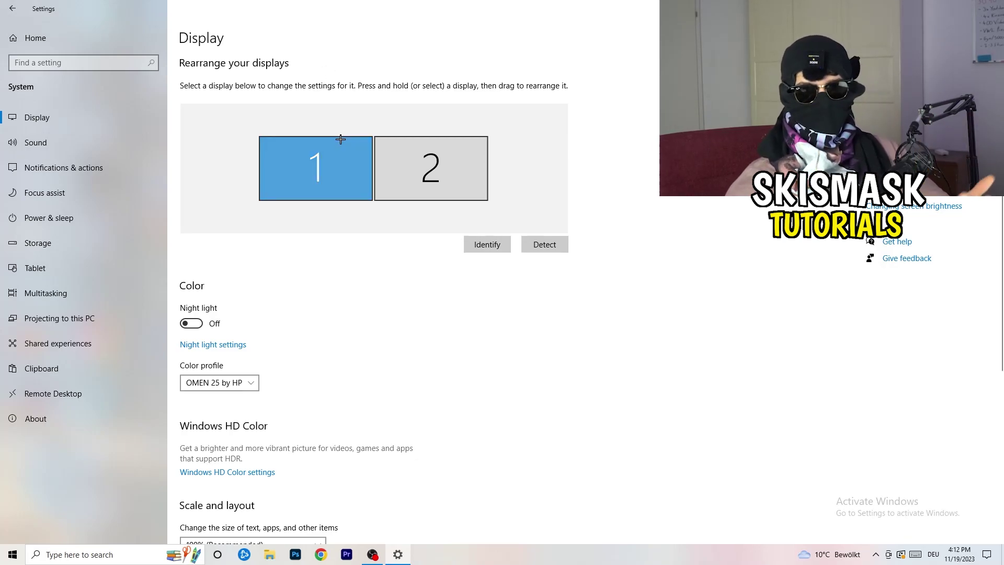
Step: Confirm scaling stays at 100% and resolution at 1920 × 1080
scroll(328, 250, "down", 5)
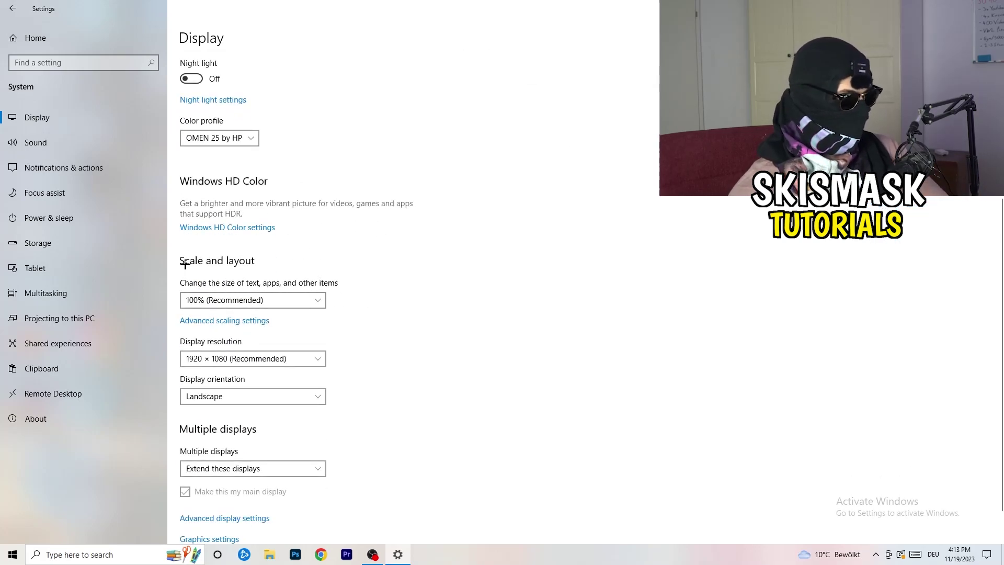
left_click(291, 304)
left_click(520, 324)
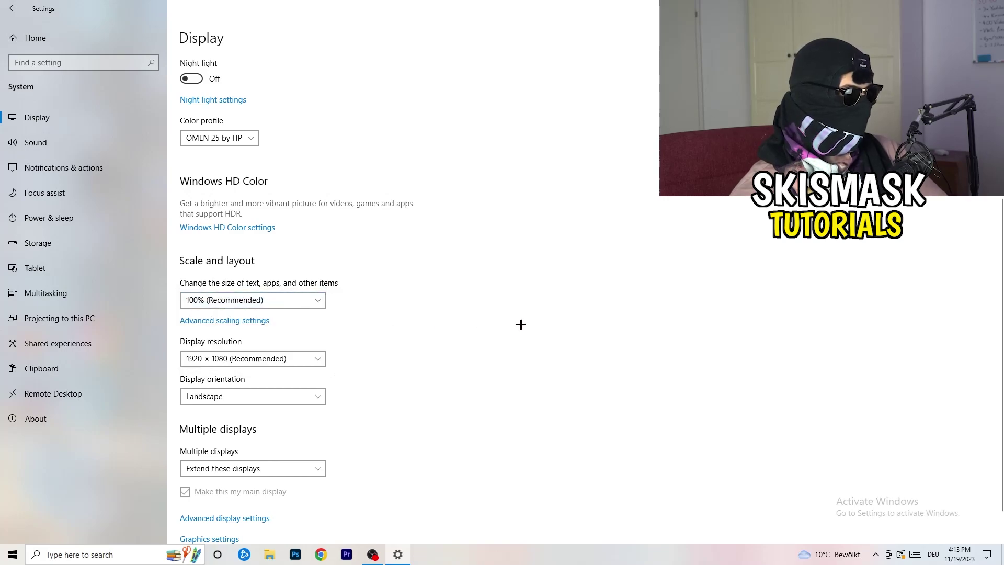
left_click(307, 300)
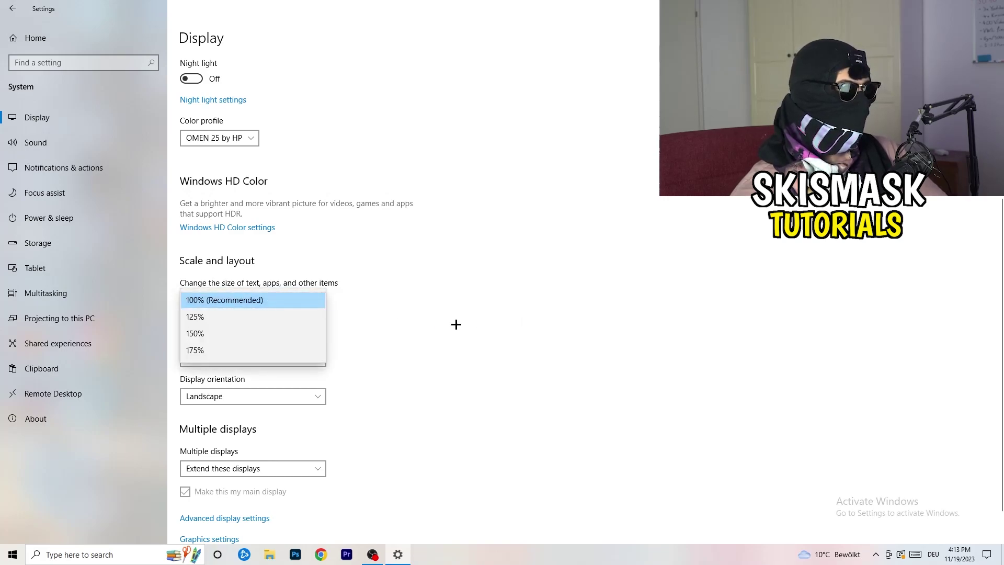
left_click(456, 324)
scroll(417, 327, "down", 2)
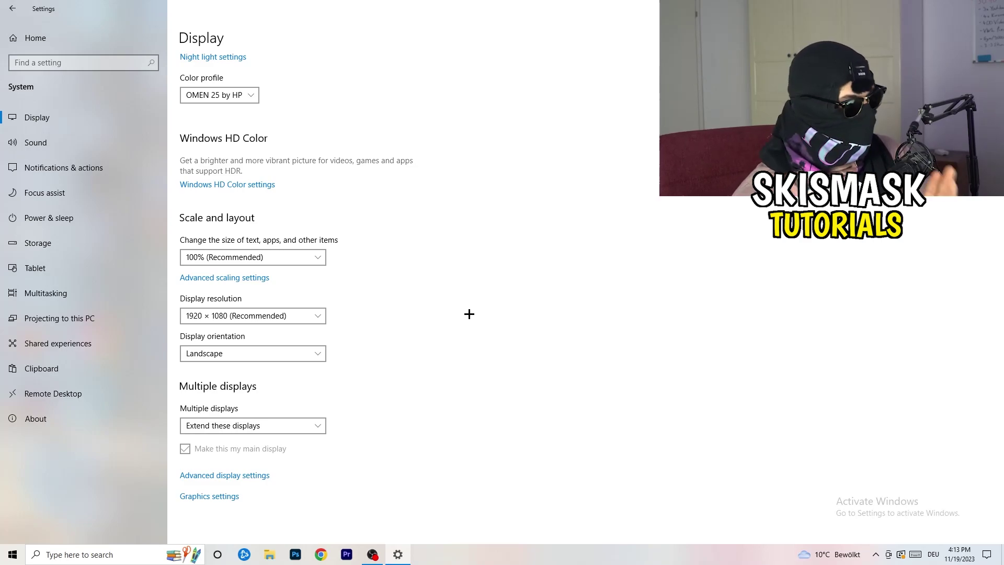
left_click(318, 318)
left_click(397, 296)
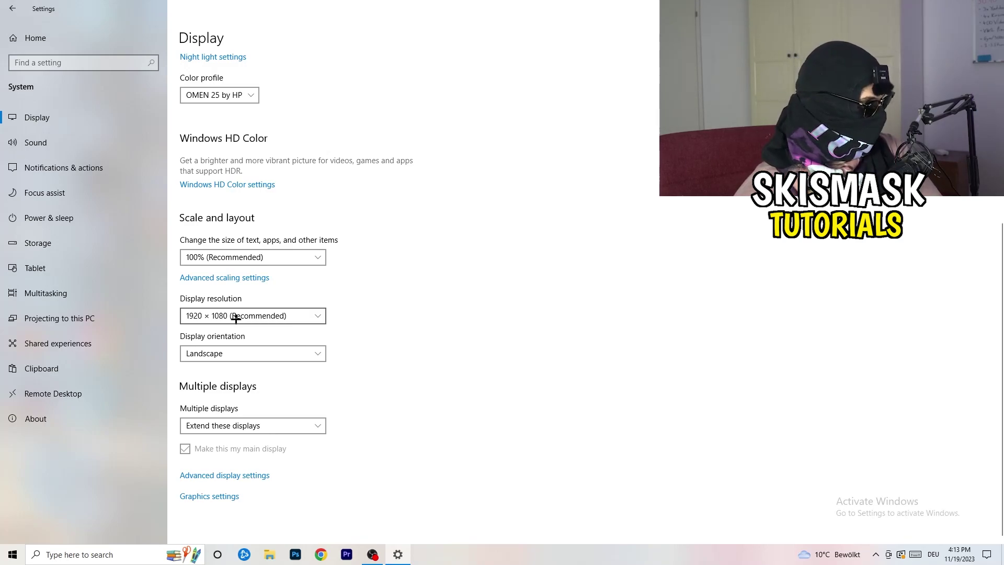
Step: Review the power plans in Power Options, keeping Balanced, then close the window
left_click(49, 218)
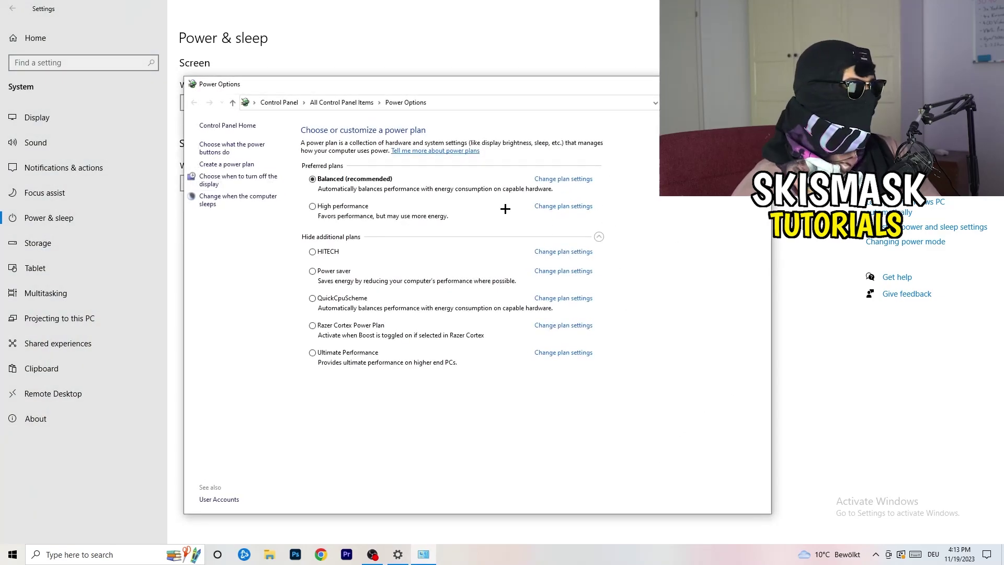
left_click(601, 238)
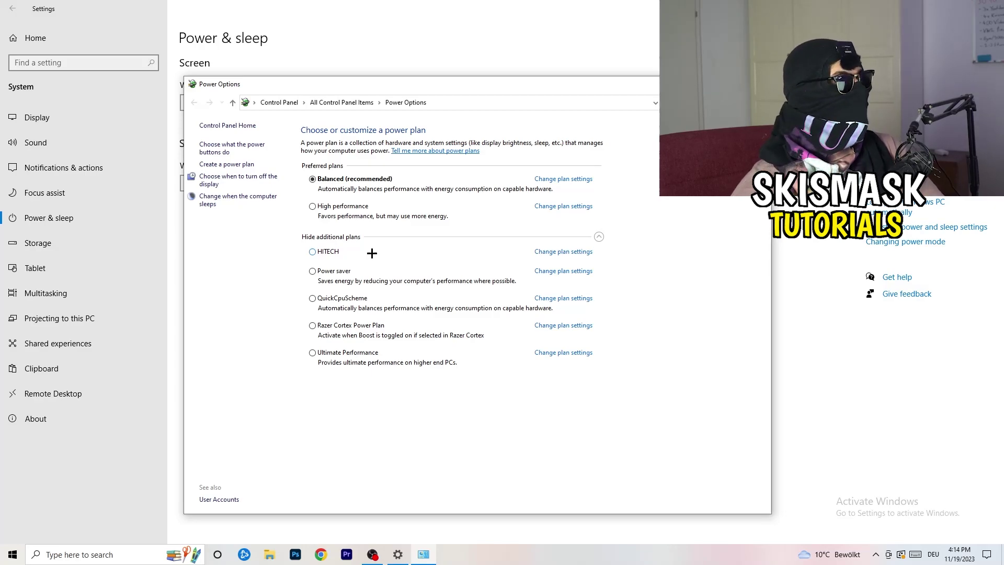
left_click(759, 84)
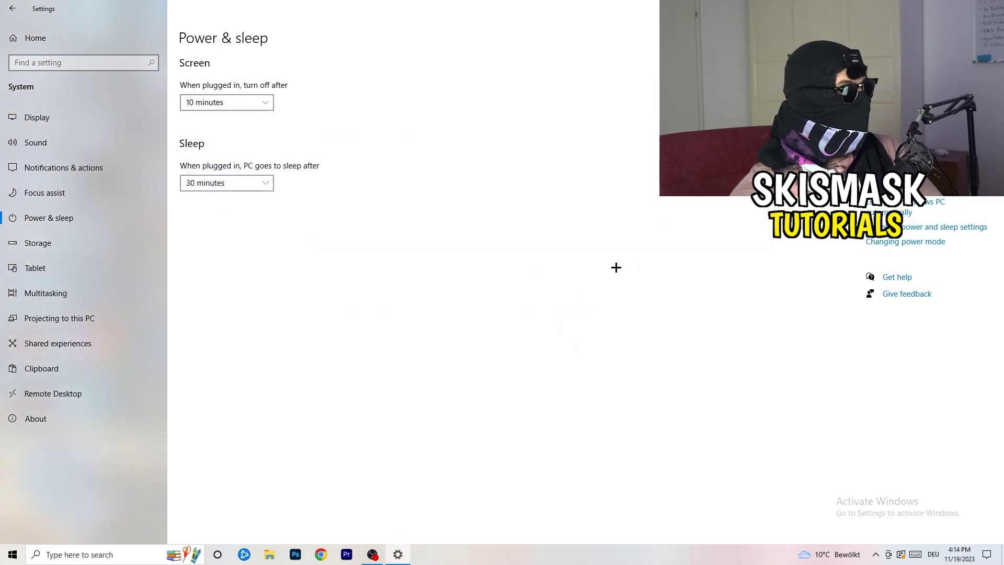
Step: Open Storage Sense configuration and keep it running every week
left_click(102, 248)
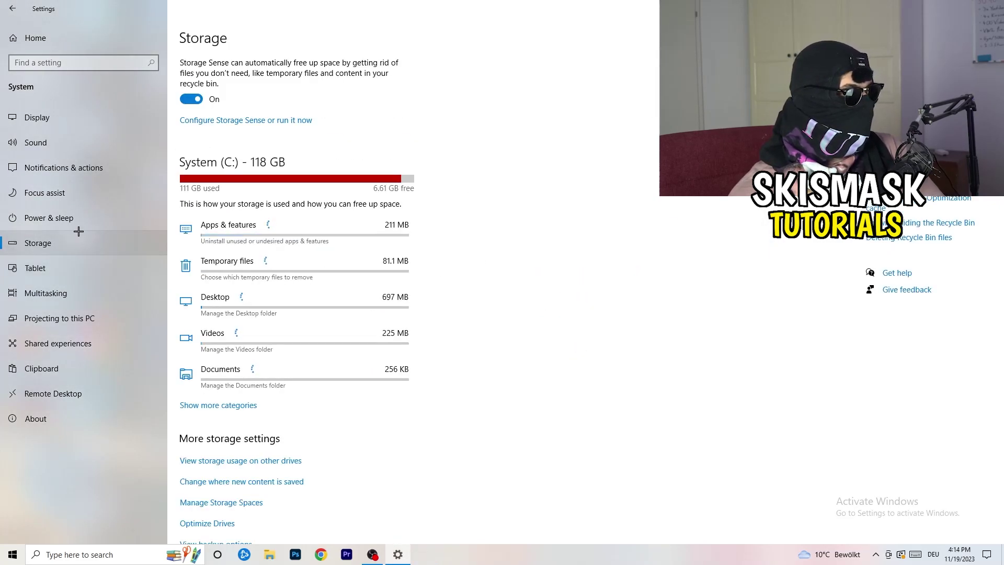
left_click(238, 123)
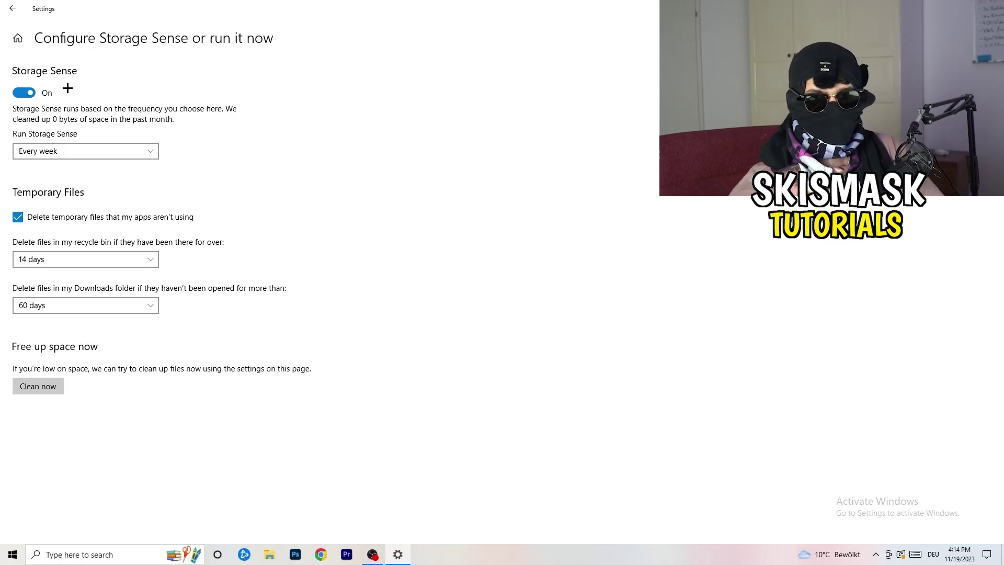
left_click(79, 151)
left_click(289, 149)
left_click(76, 149)
left_click(342, 146)
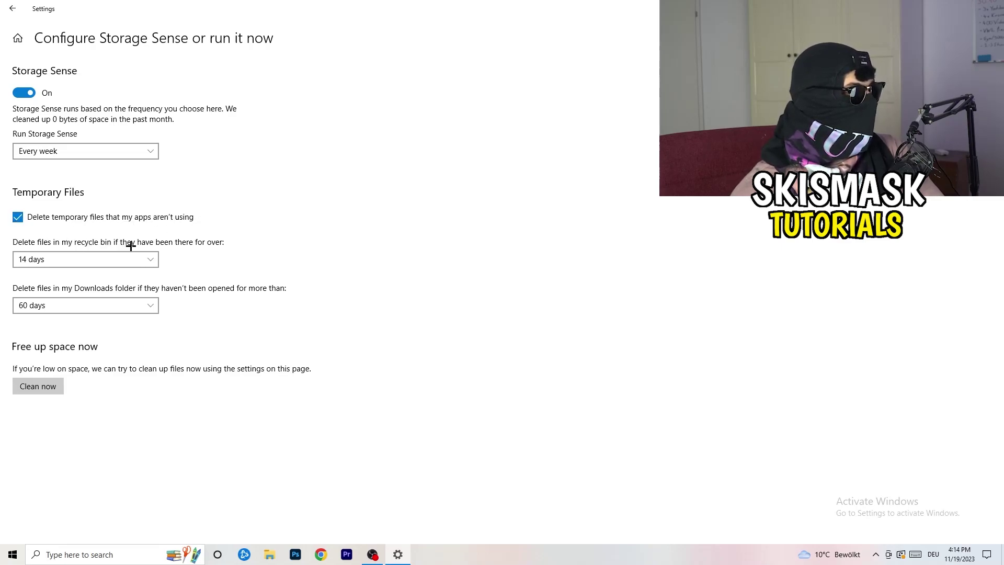
Step: Keep Recycle Bin cleanup at 14 days and Downloads at 60 days, then return home
left_click(146, 259)
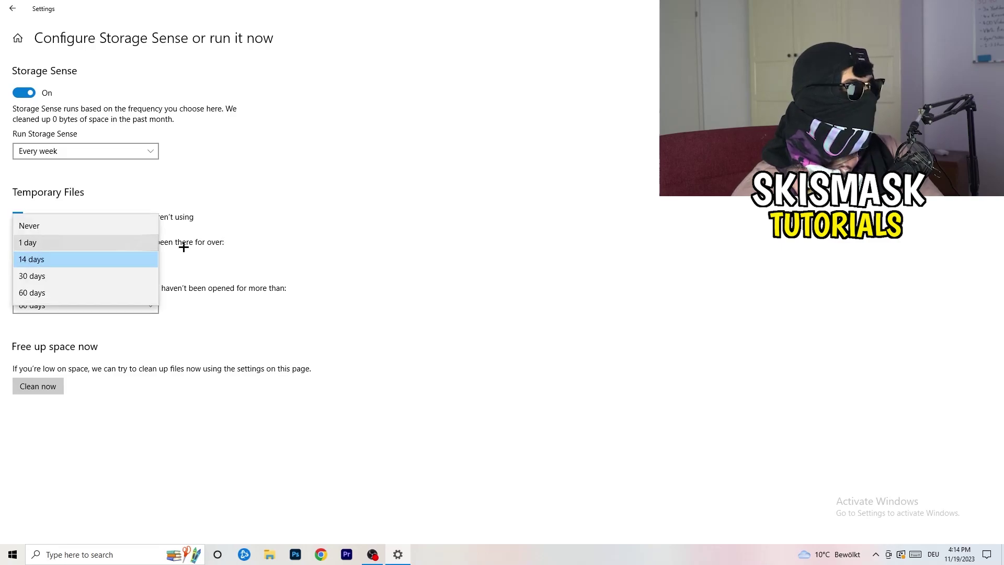
left_click(494, 211)
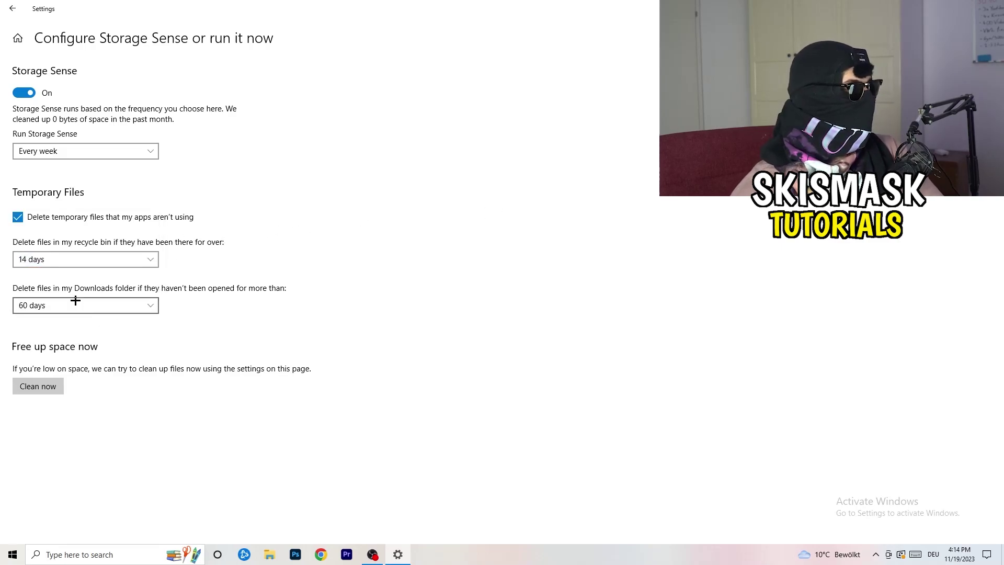
left_click(135, 305)
left_click(478, 236)
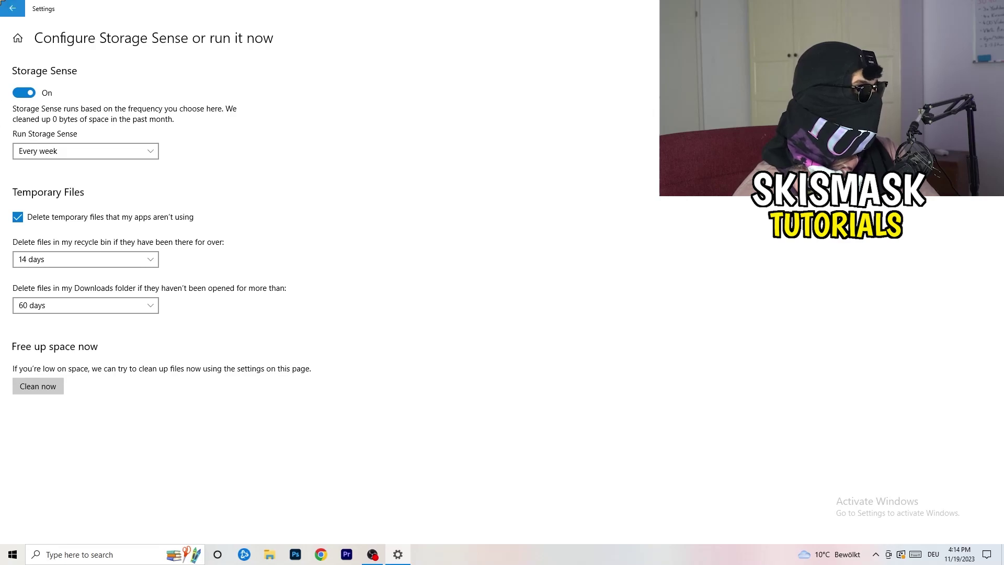
left_click(8, 4)
left_click(8, 4)
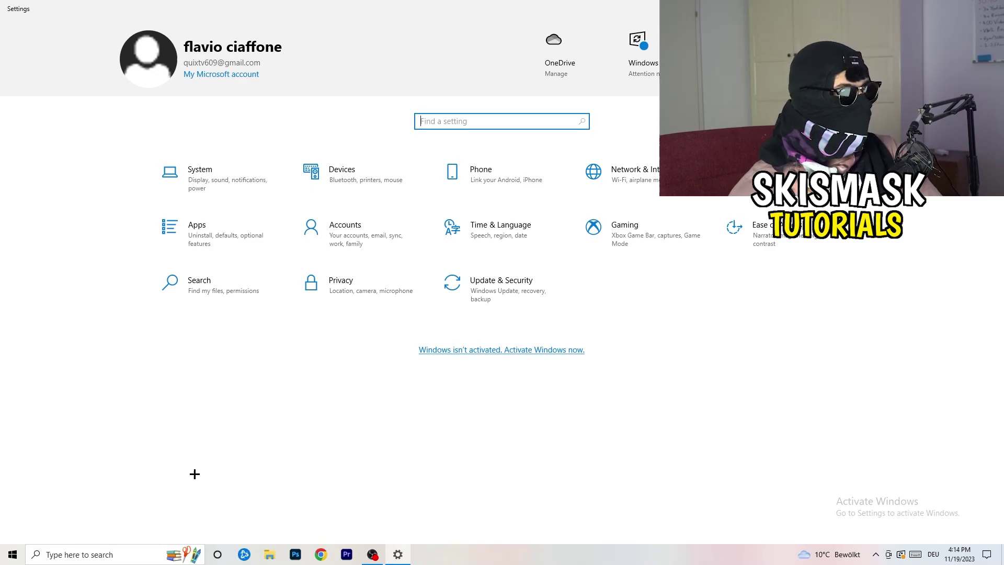
Step: Verify Game Mode on and background recording off, close Settings, and shift the Steam icon right
left_click(666, 233)
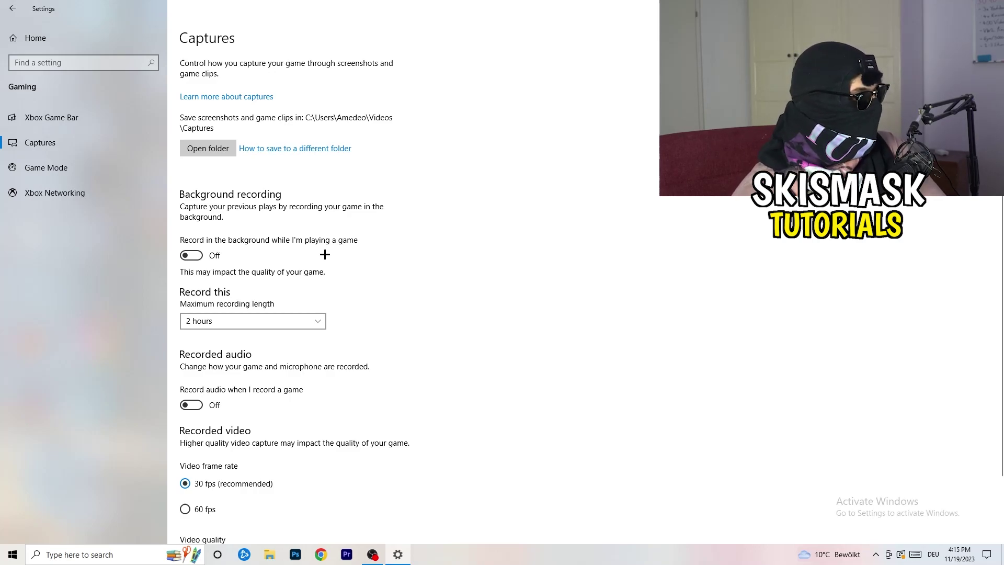
scroll(314, 256, "down", 3)
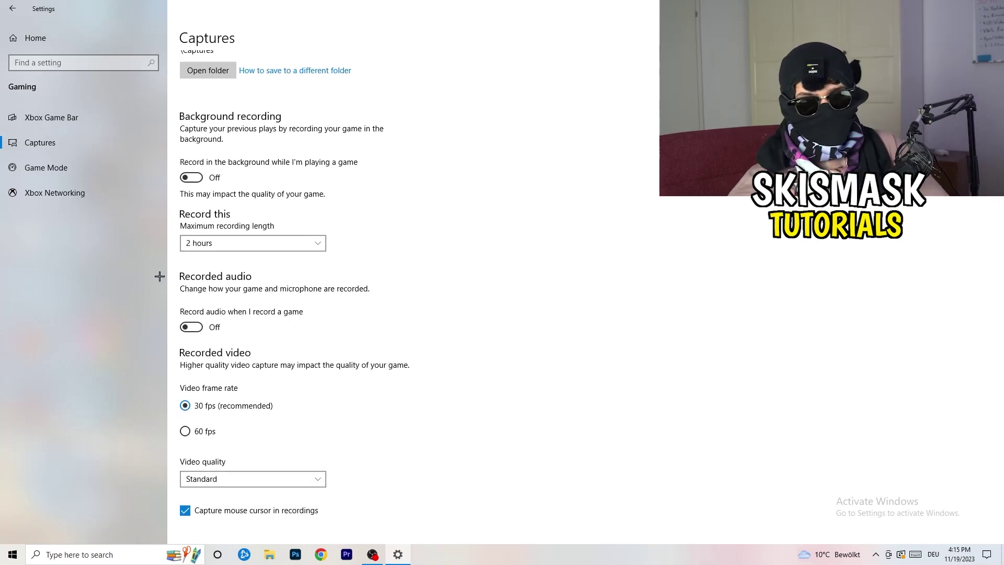
left_click(91, 174)
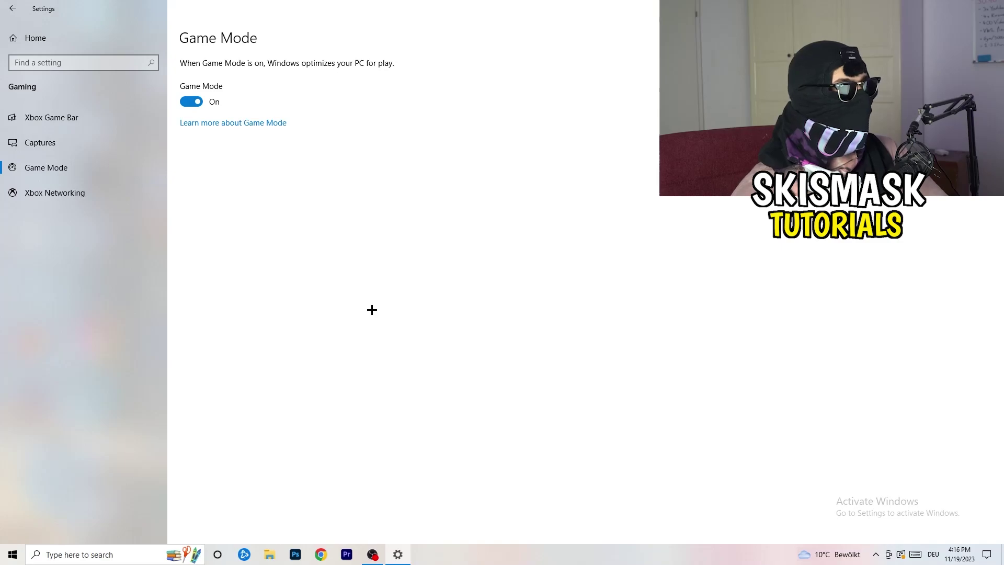
key("alt+F4")
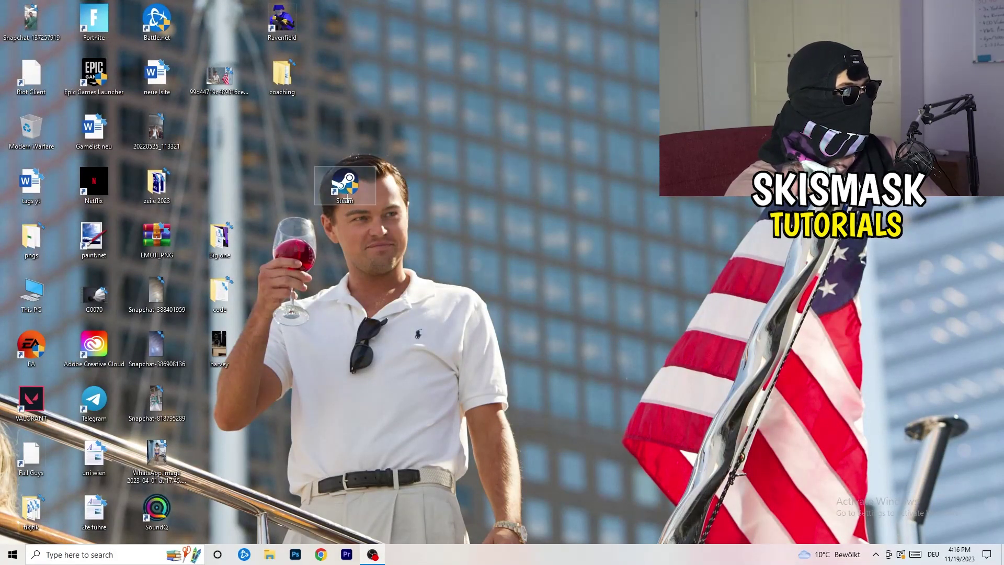
left_click_drag(348, 196, 460, 193)
Step: Keep the Steam shortcut in Windows 8 compatibility mode with Run as administrator
right_click(478, 183)
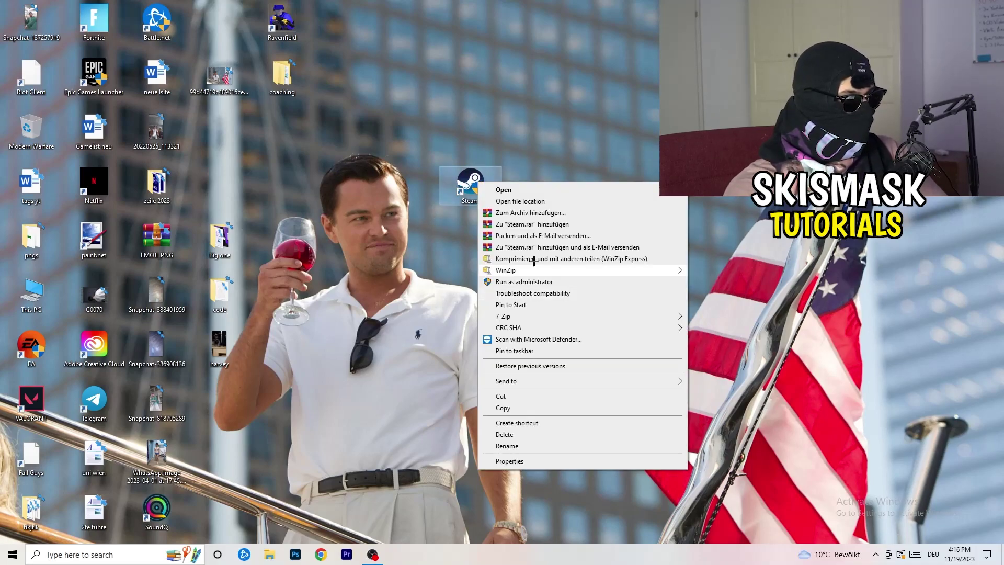
left_click(538, 465)
left_click_drag(549, 195, 355, 93)
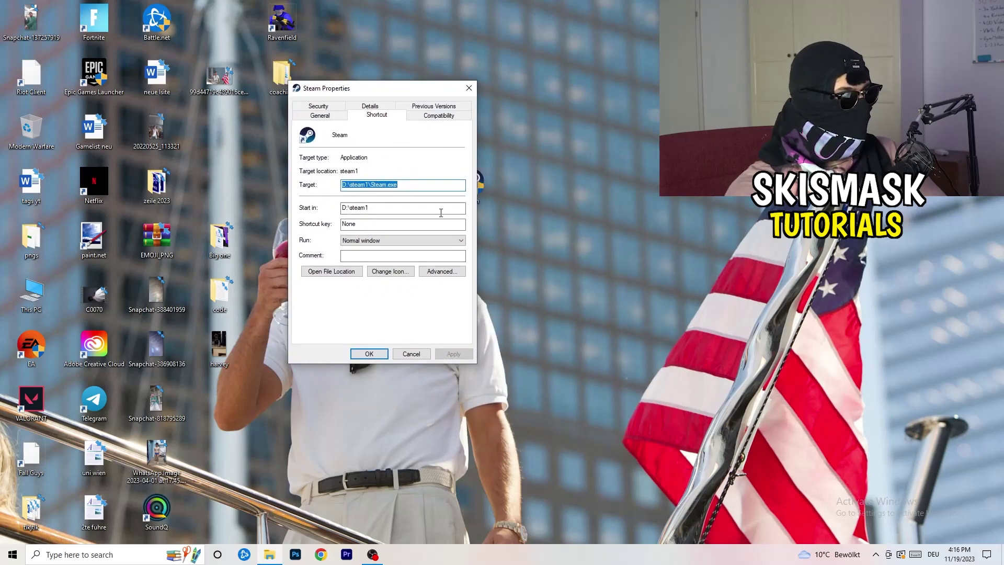
left_click(418, 114)
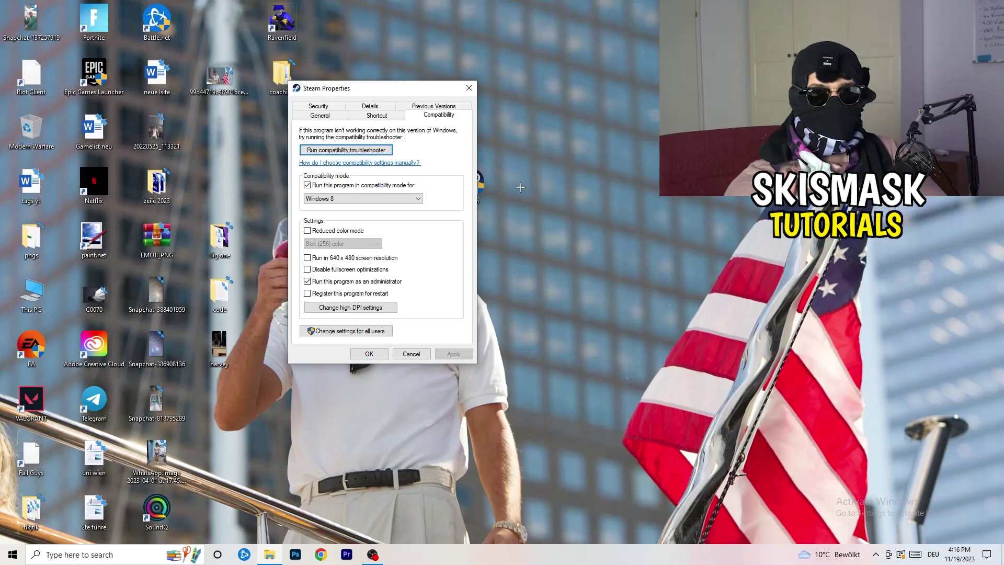
left_click(407, 199)
left_click(464, 191)
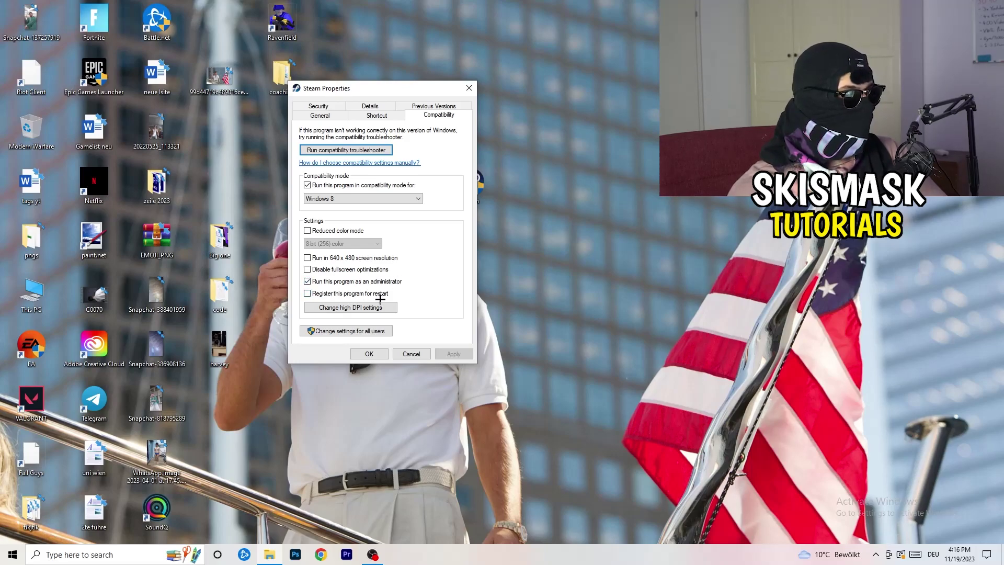
left_click(429, 354)
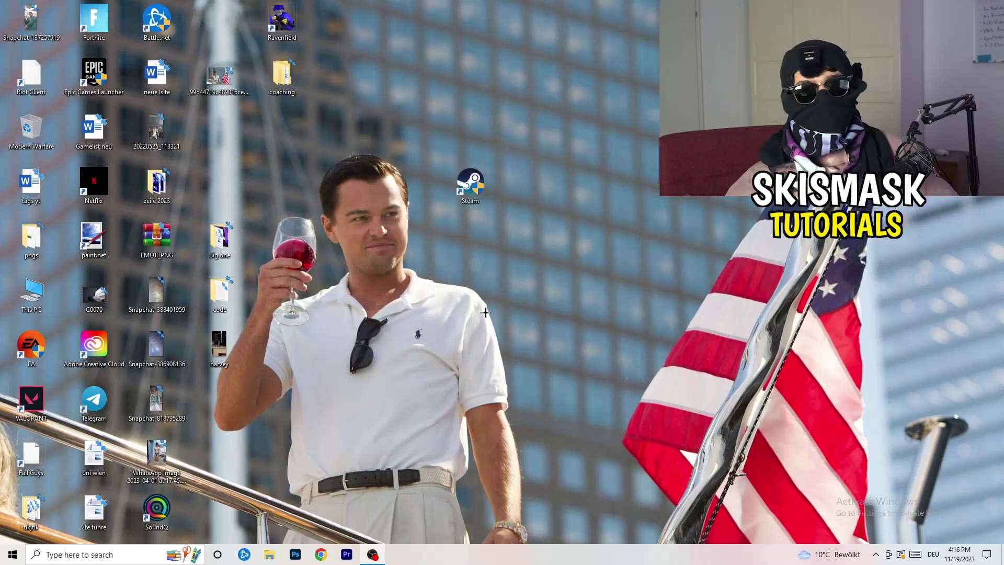
Step: Nudge the Steam shortcut around and recheck its Compatibility settings
left_click_drag(472, 185, 536, 184)
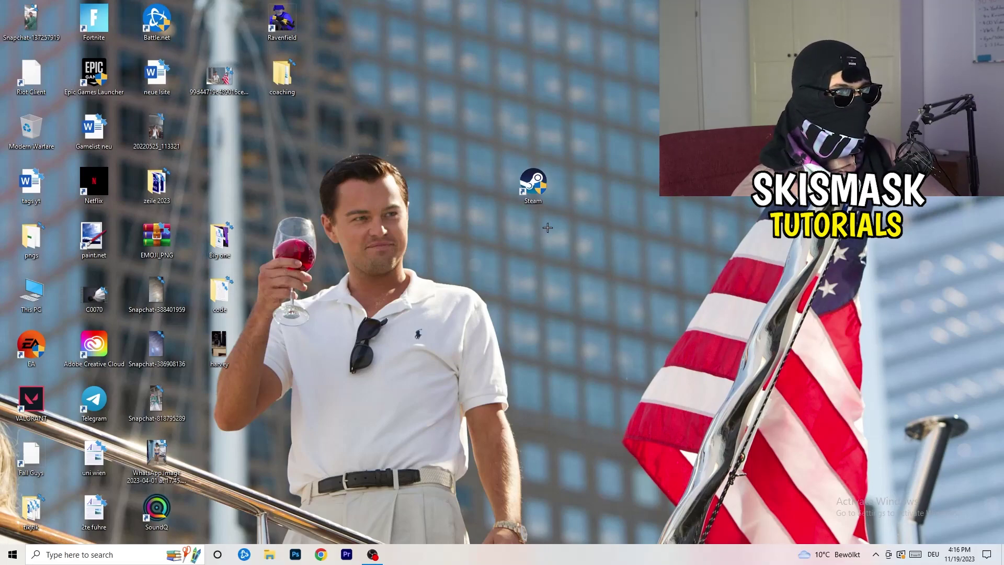
left_click_drag(533, 183, 467, 183)
right_click(467, 183)
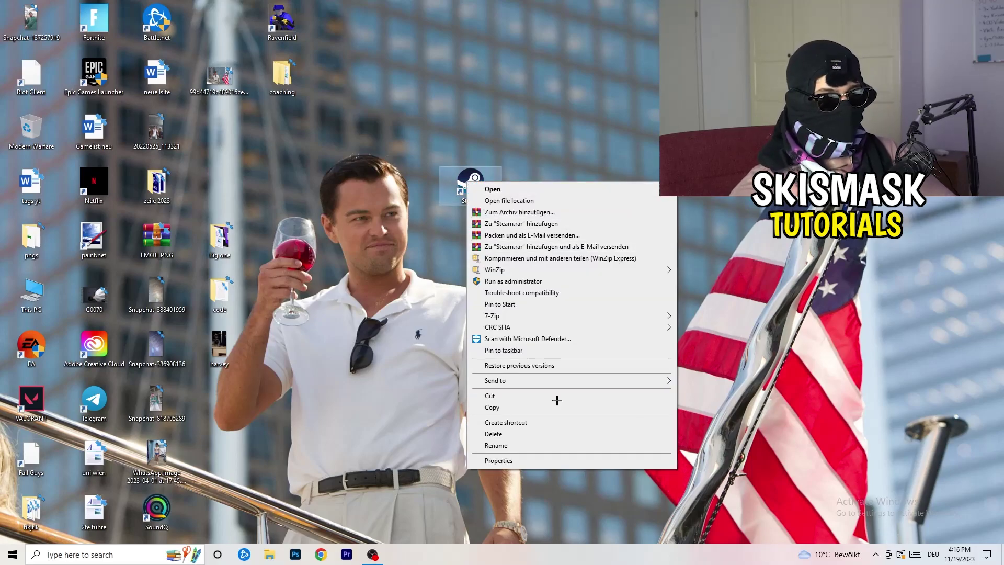
left_click(538, 460)
left_click(622, 215)
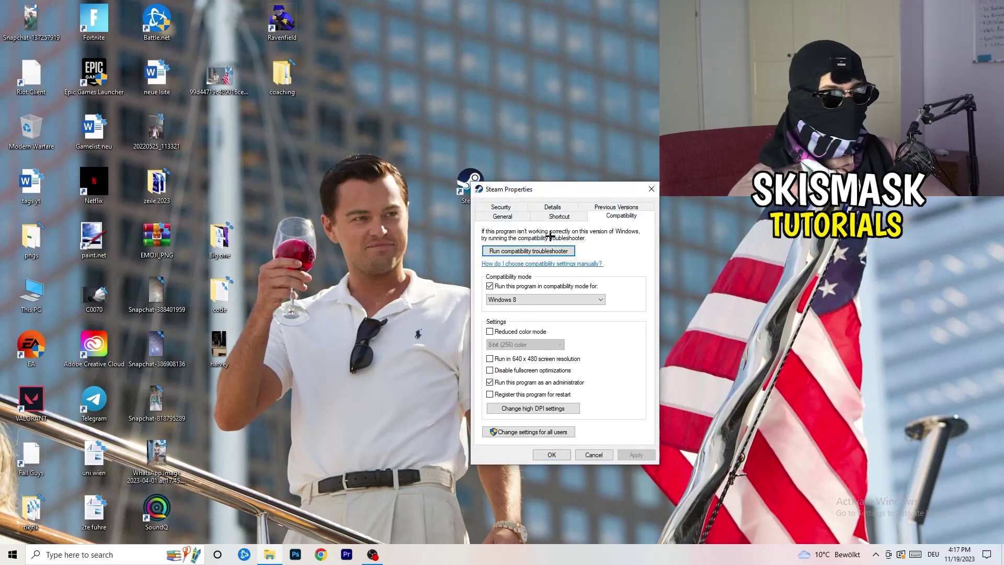
left_click(652, 189)
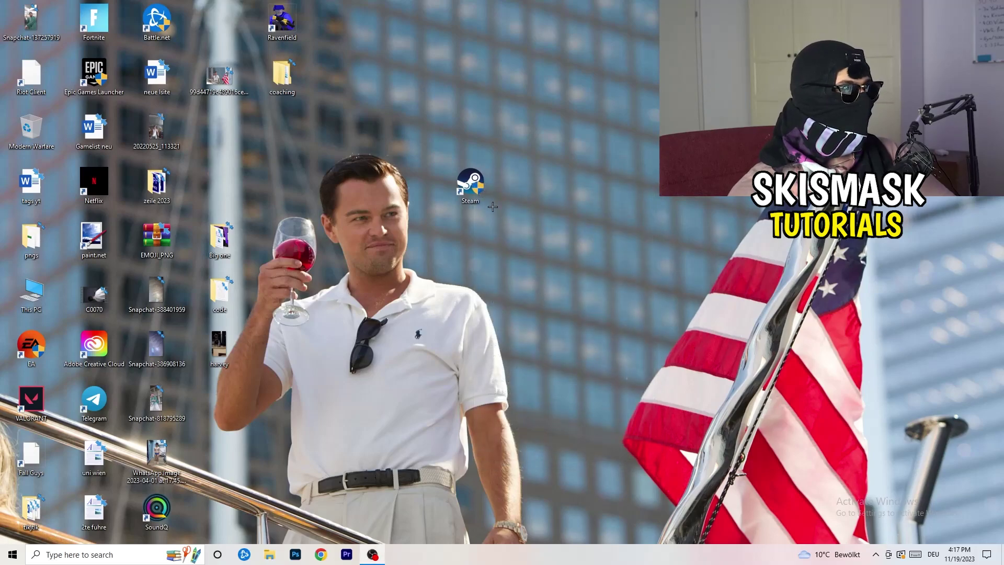
Step: Place the Steam shortcut in the third icon column and return the taskbar to the bottom
left_click_drag(473, 186, 222, 134)
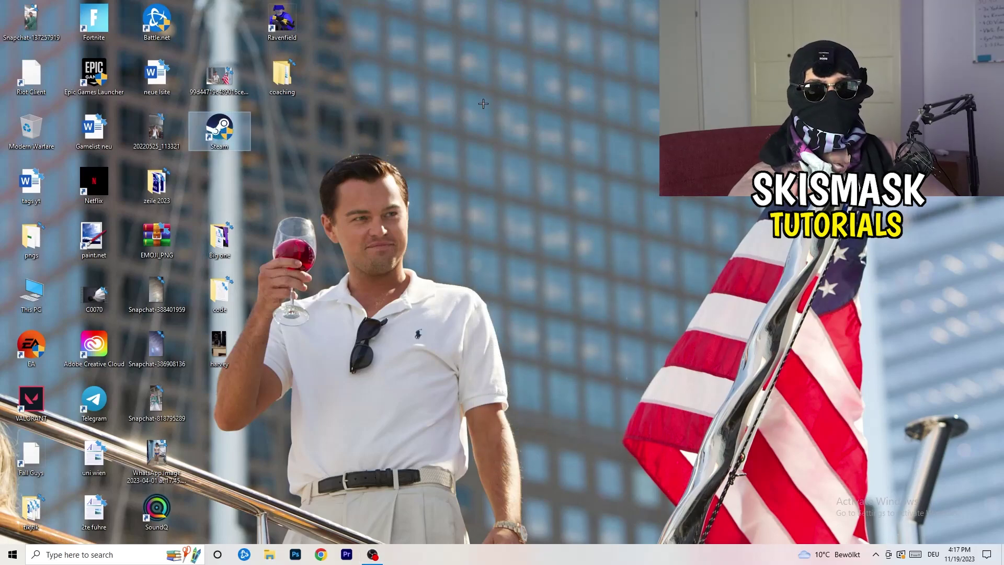
left_click_drag(523, 555, 413, 16)
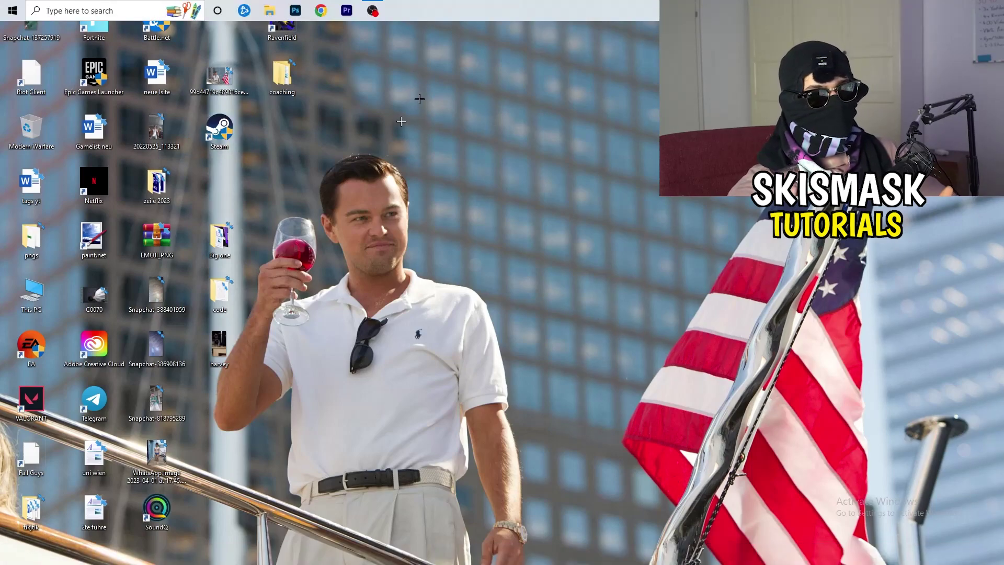
left_click_drag(401, 121, 510, 544)
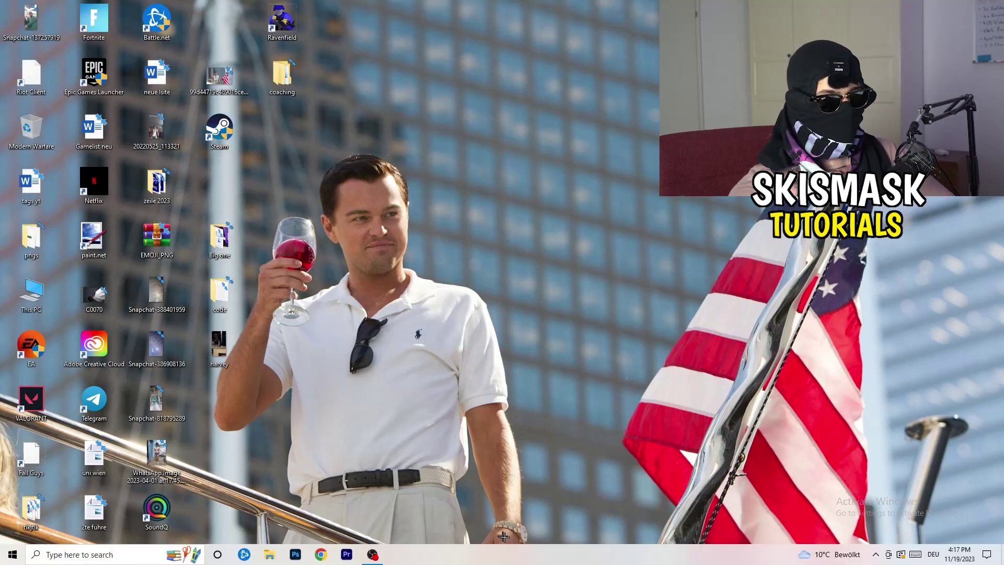
Step: Open Task Manager maximized on the Details tab and inspect Creative Cloud UI Helper's priority
right_click(475, 559)
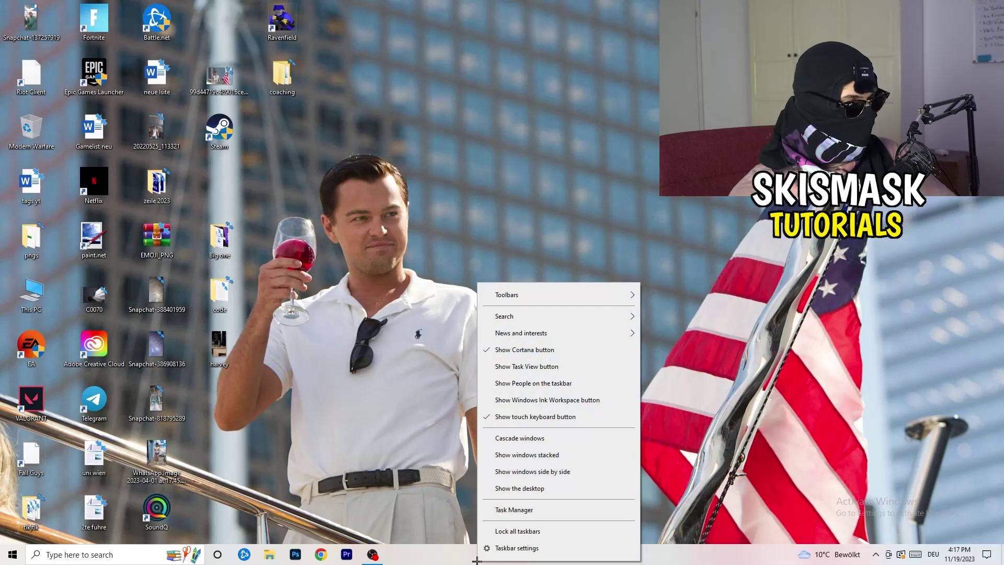
left_click(529, 517)
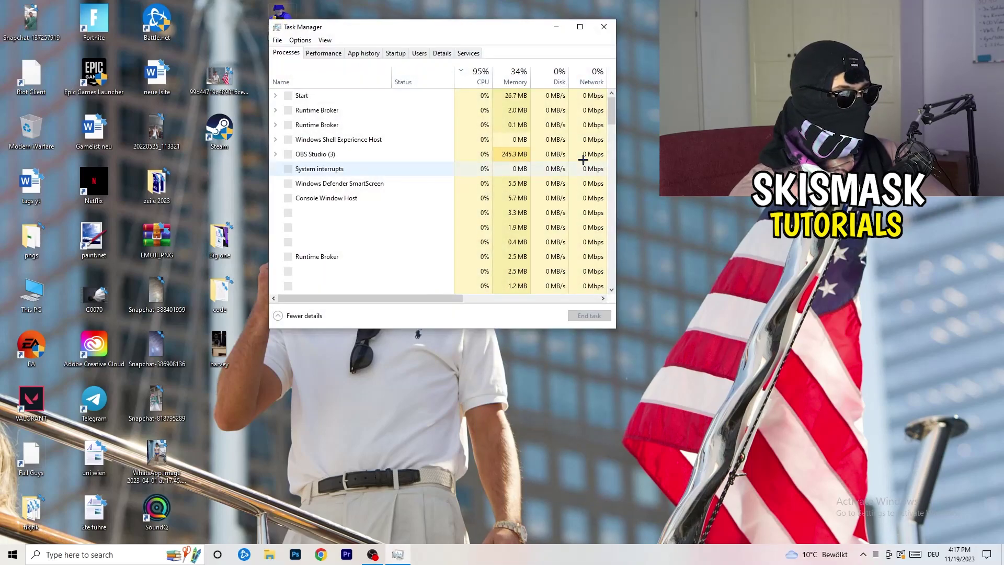
left_click(580, 26)
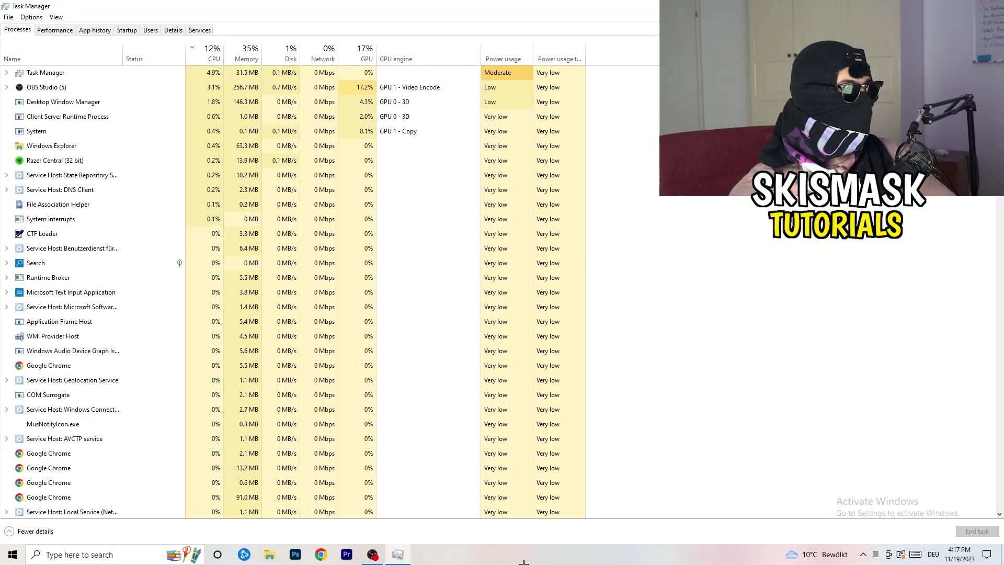
left_click(174, 30)
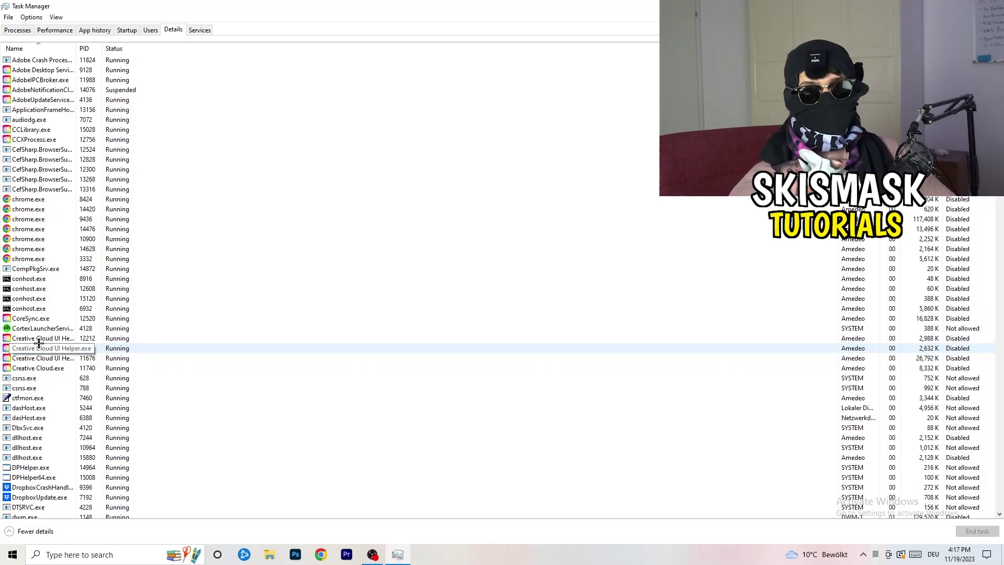
right_click(41, 339)
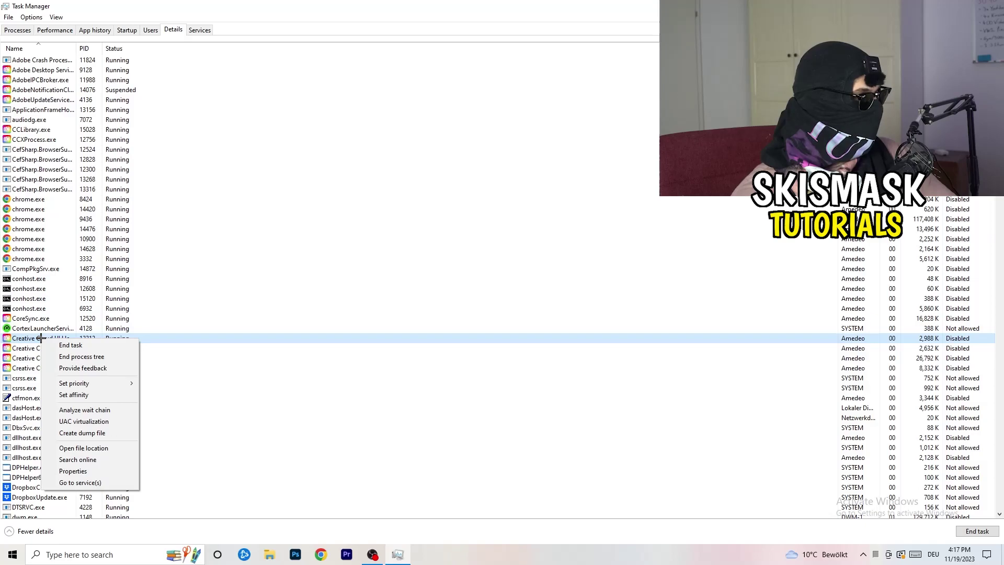
mouse_move(96, 383)
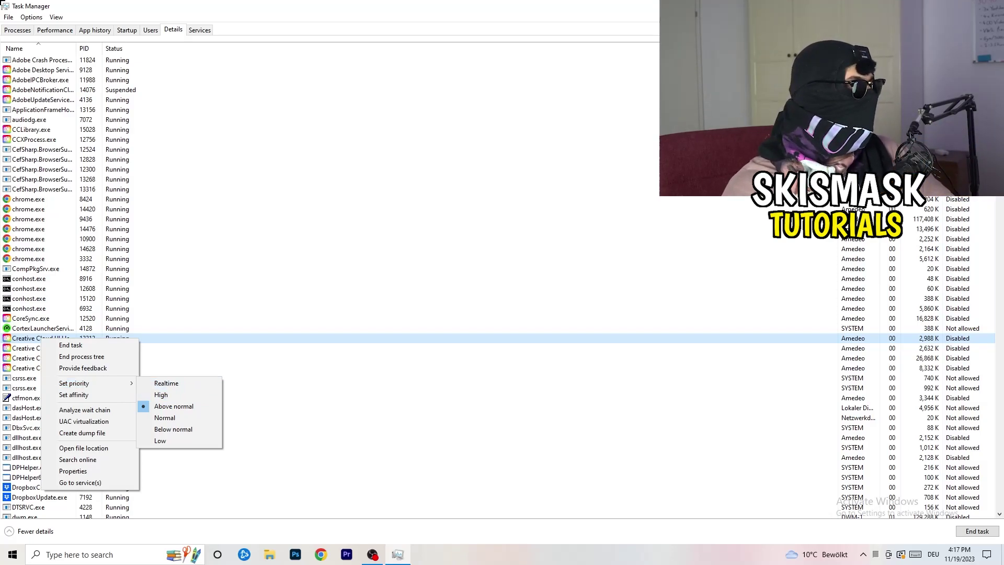
Step: Review the Startup apps list and bring up the Windows Security notification entry's options
left_click(127, 29)
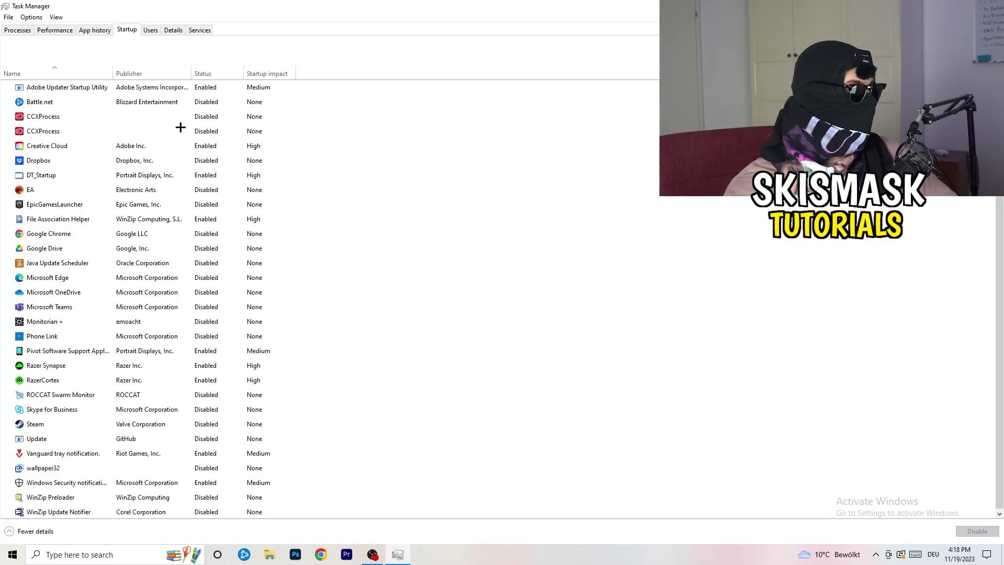
scroll(234, 346, "down", 1)
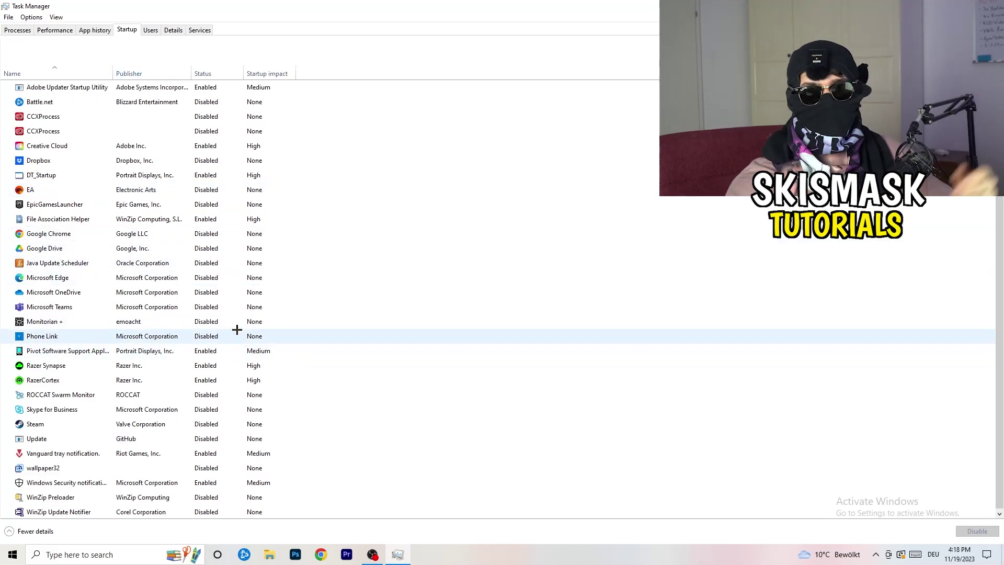
right_click(214, 482)
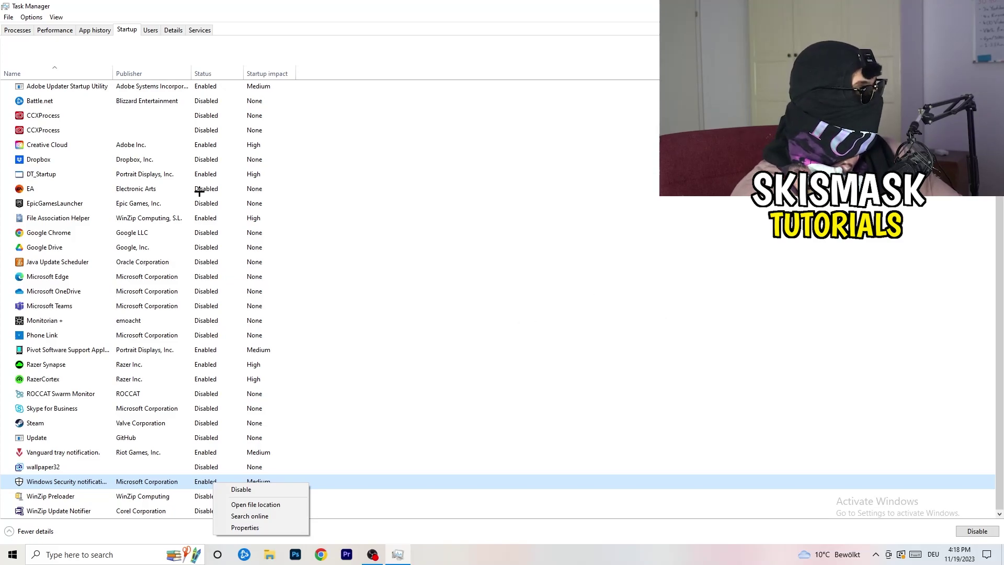
Step: Sort the Processes list by GPU usage and check OBS Studio at about 30%, leaving it running
left_click(13, 30)
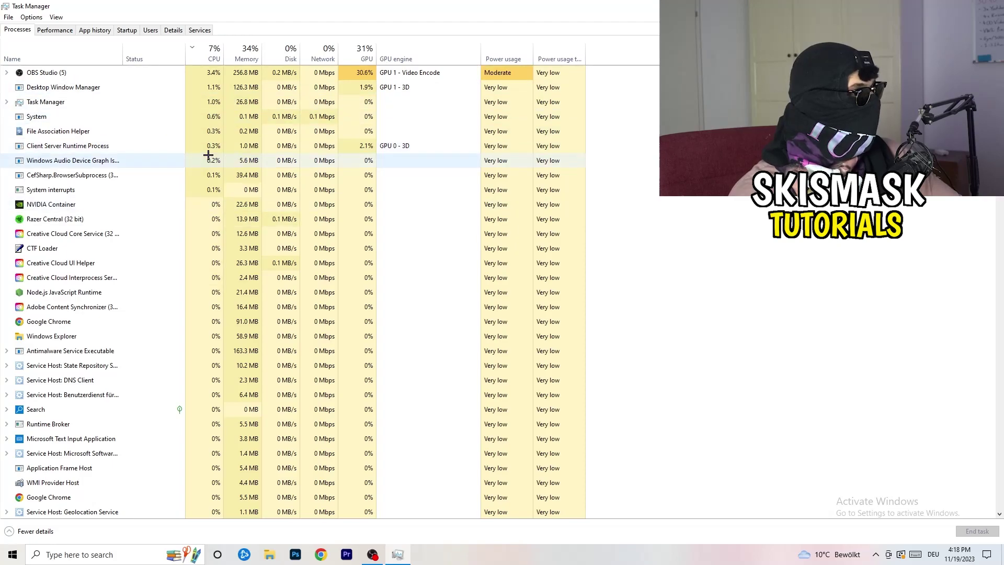
scroll(213, 157, "down", 5)
scroll(213, 157, "up", 5)
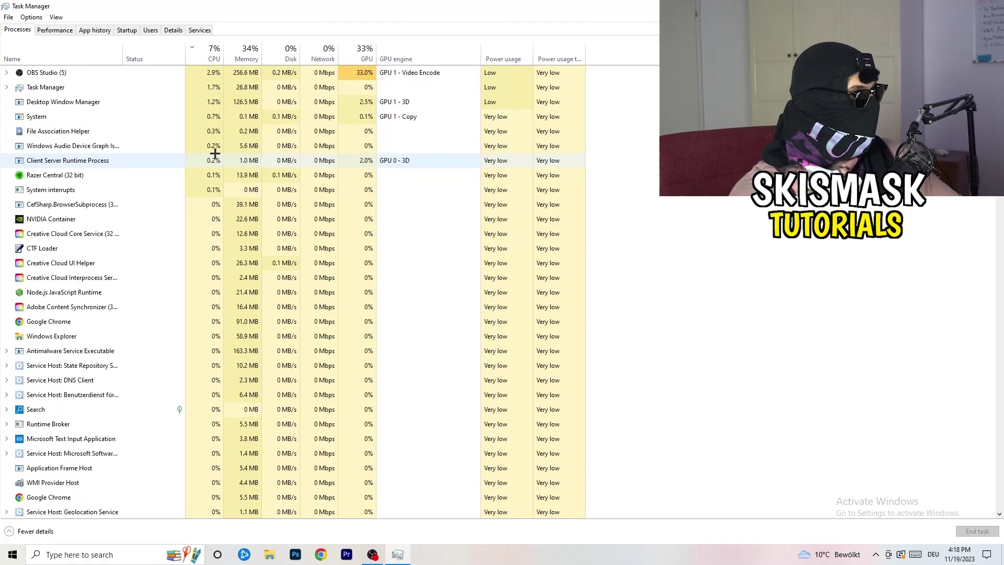
left_click(361, 58)
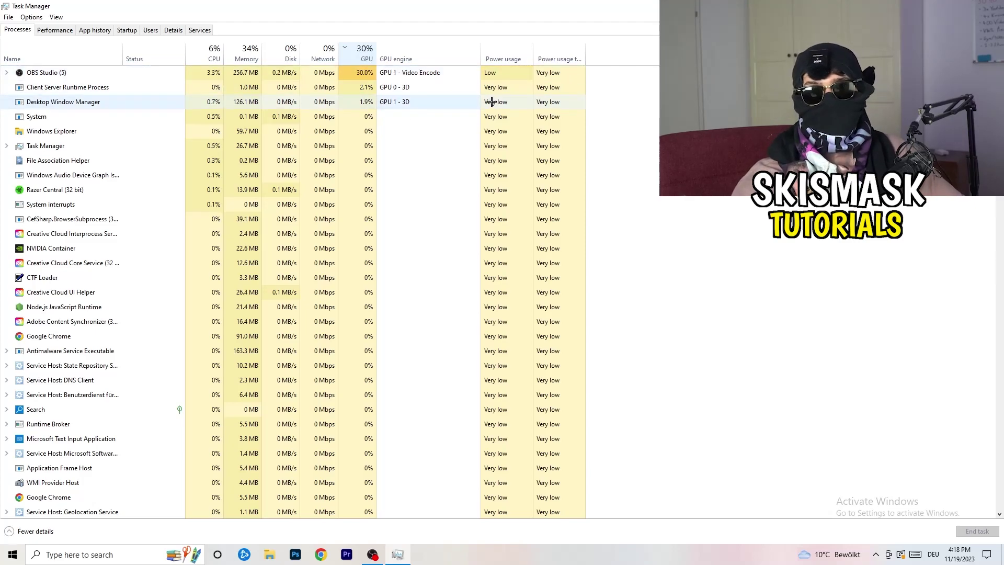
right_click(340, 74)
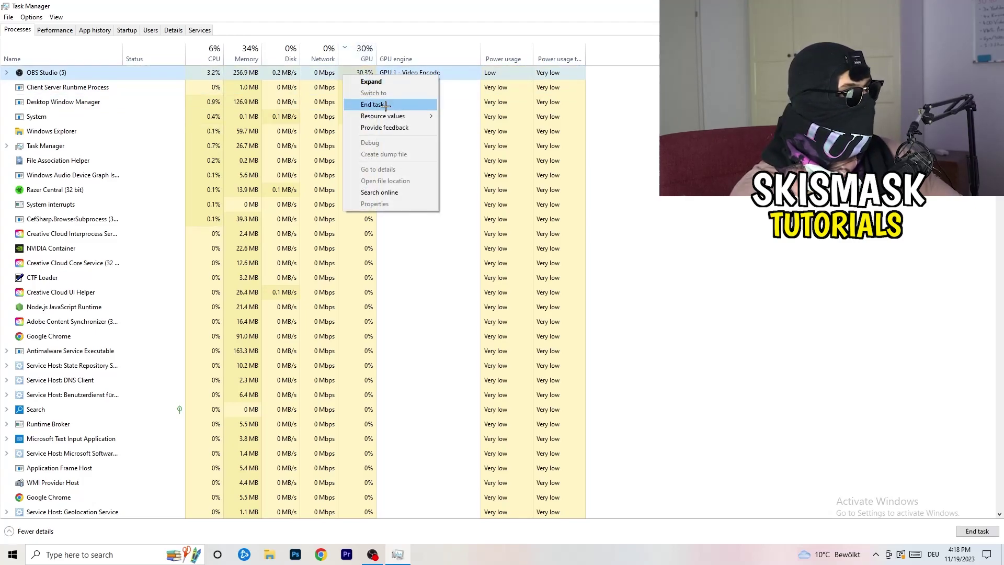
key("Escape")
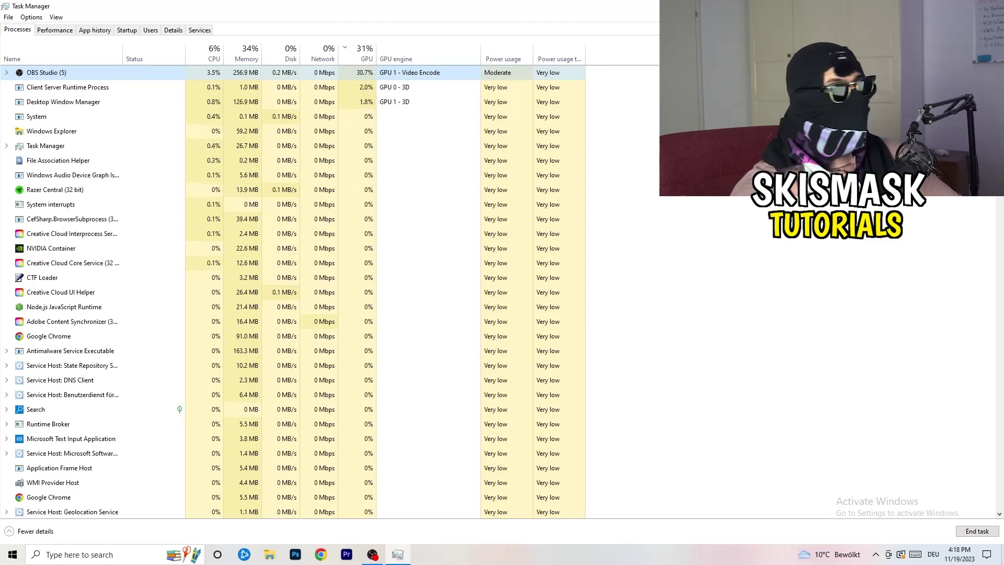
Step: Close Task Manager with Alt+F4 without ending OBS Studio, returning to the desktop
key("alt+F4")
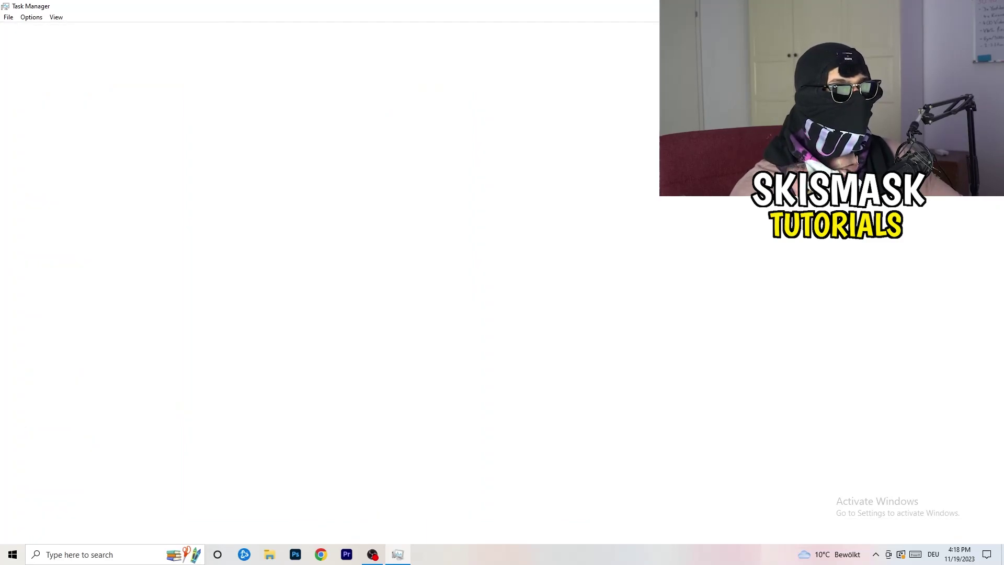